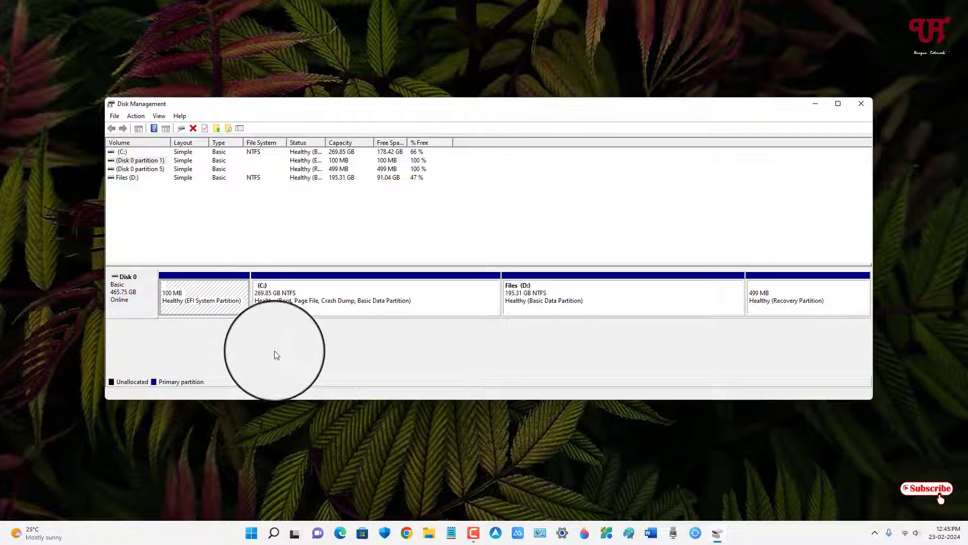
Step: Close Disk Management and run bcdedit in a Command Prompt opened as administrator
click(861, 103)
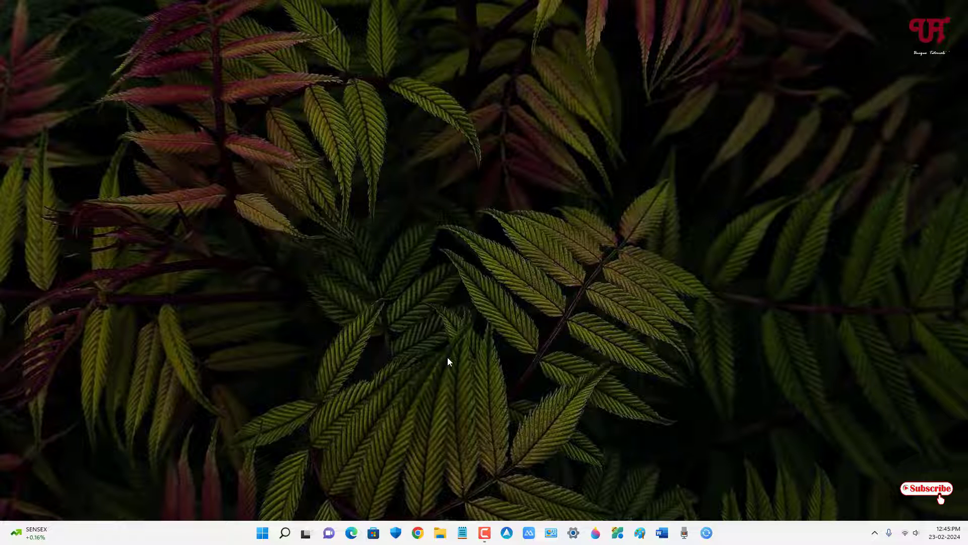
click(285, 533)
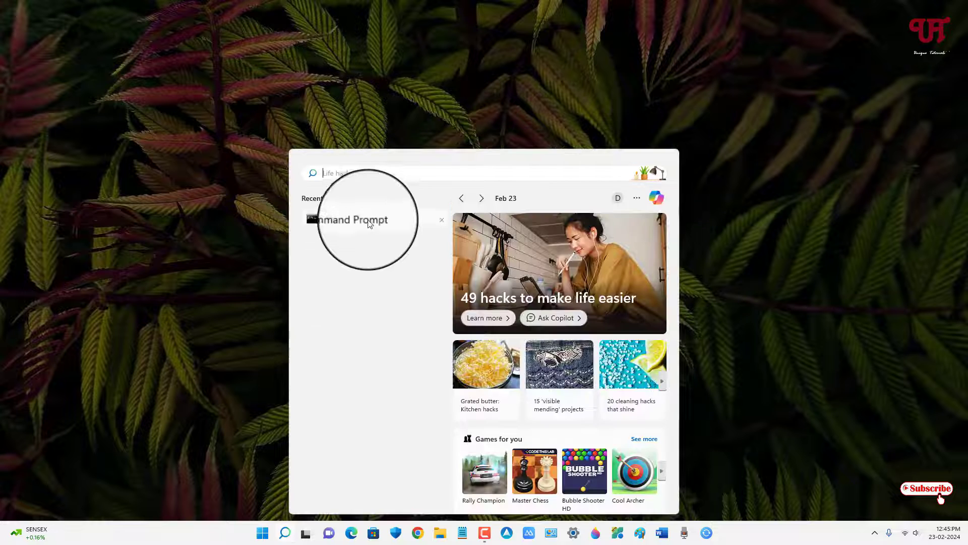
right_click(370, 223)
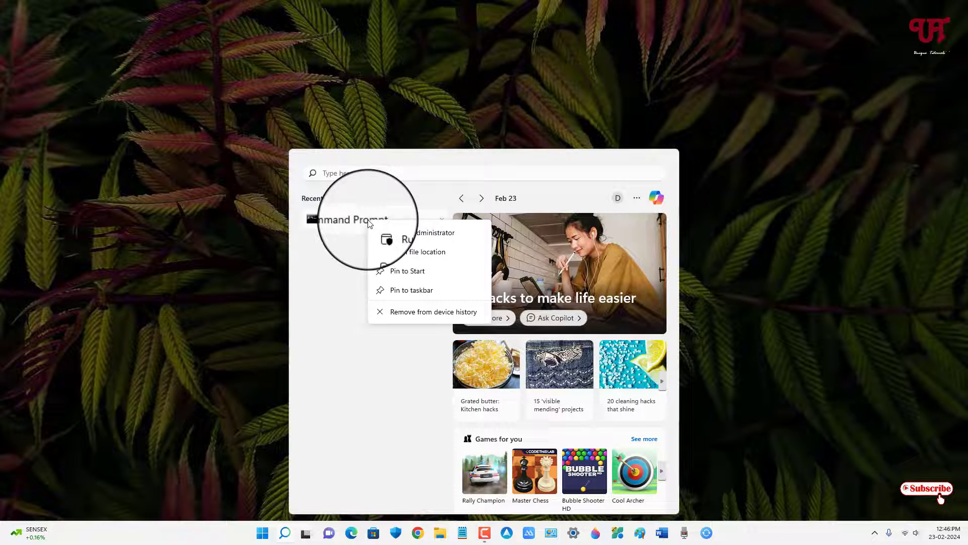
click(417, 237)
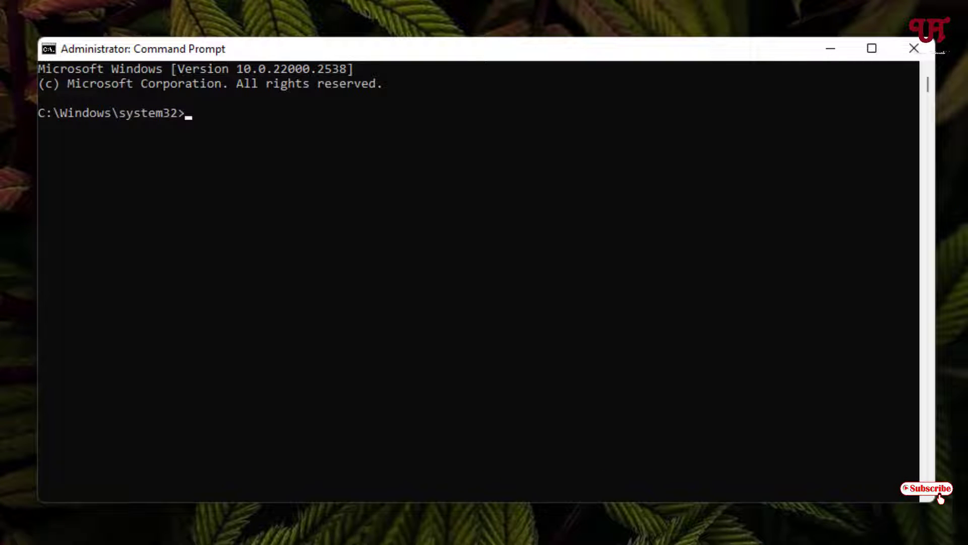
text(bcdedit)
key(Return)
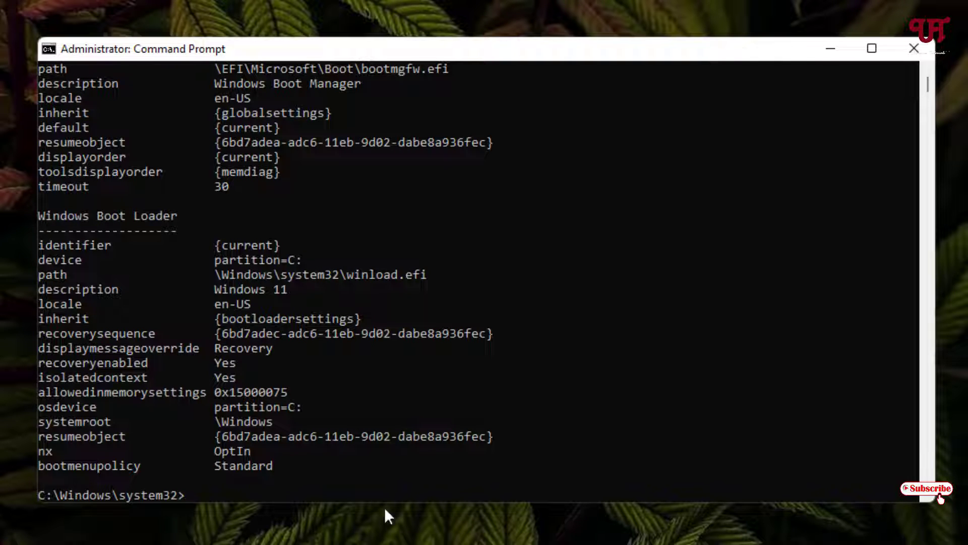
Step: Highlight the path line in the Windows Boot Loader section to check the winload file's extension, and close the Command Prompt
drag(38, 274, 302, 273)
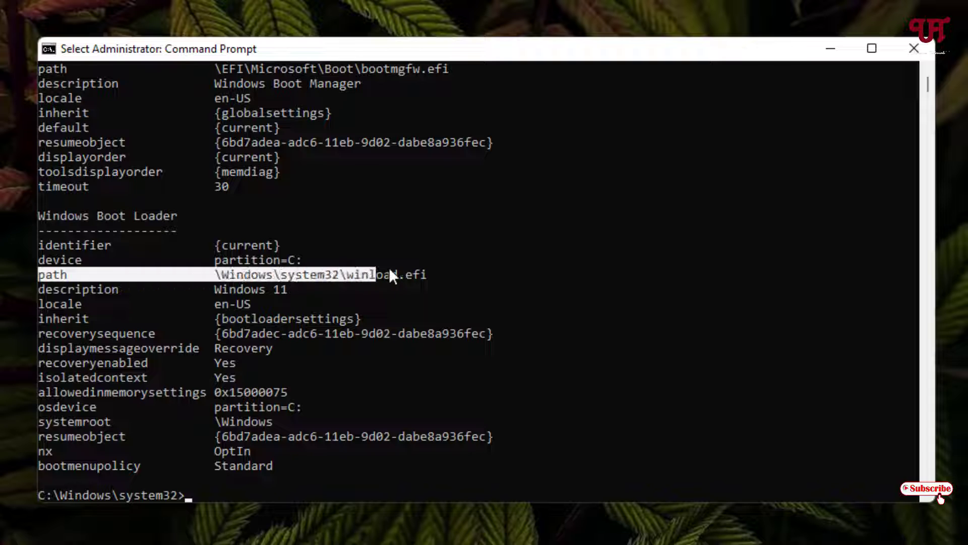
drag(389, 275, 431, 275)
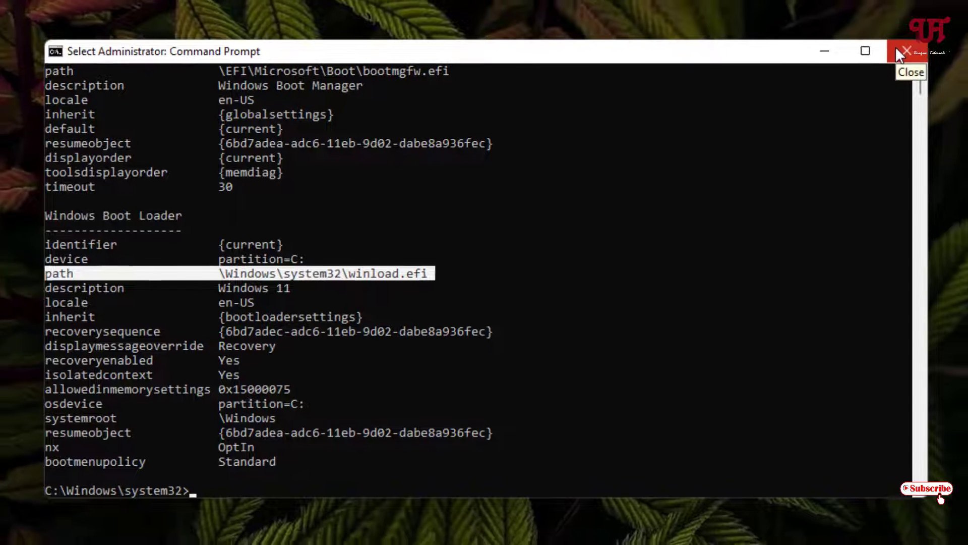
click(900, 47)
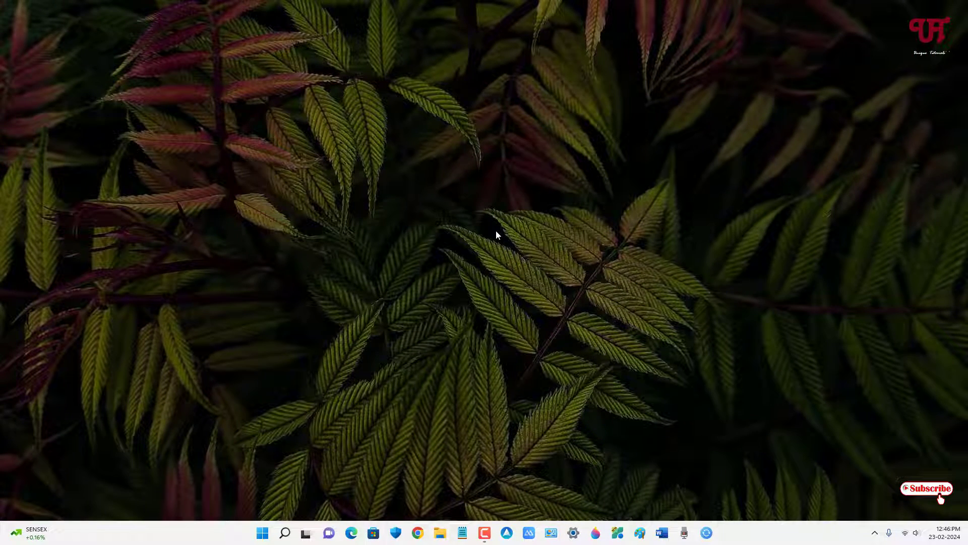
Step: Open the properties of the C: volume on Disk 0 from Disk Management
right_click(262, 539)
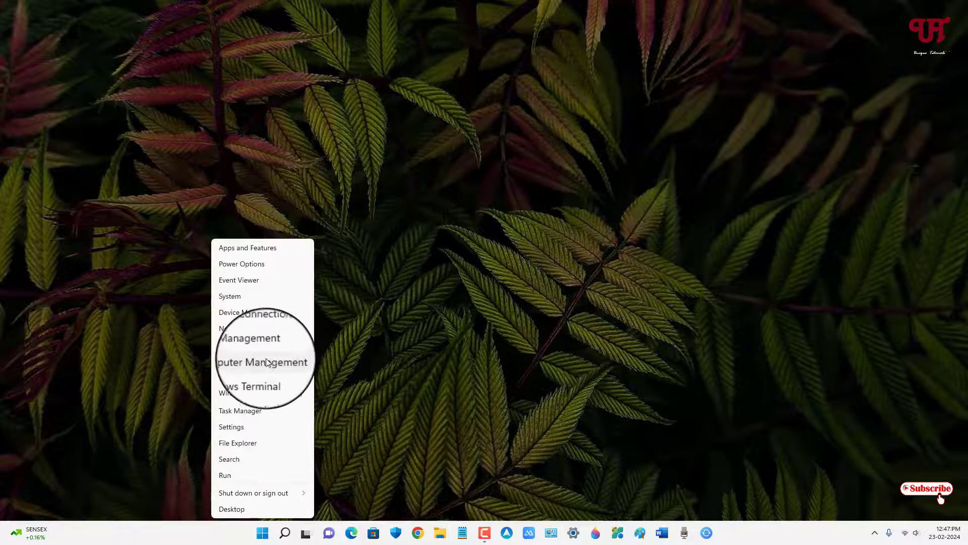
click(265, 346)
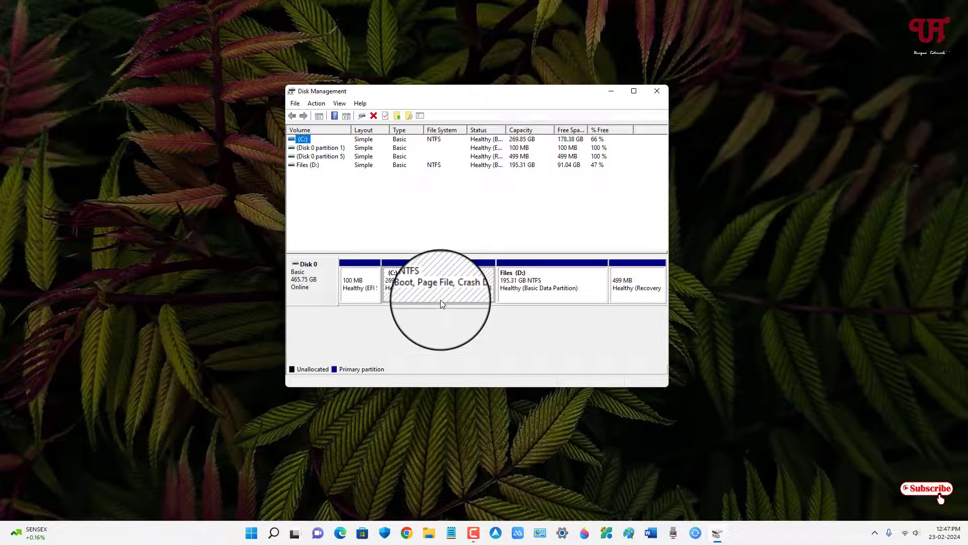
click(413, 292)
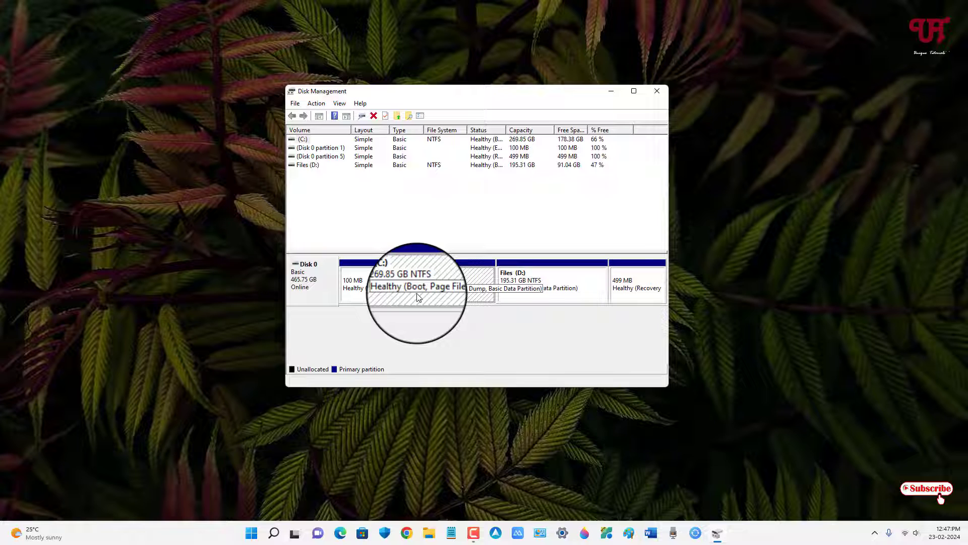
right_click(430, 283)
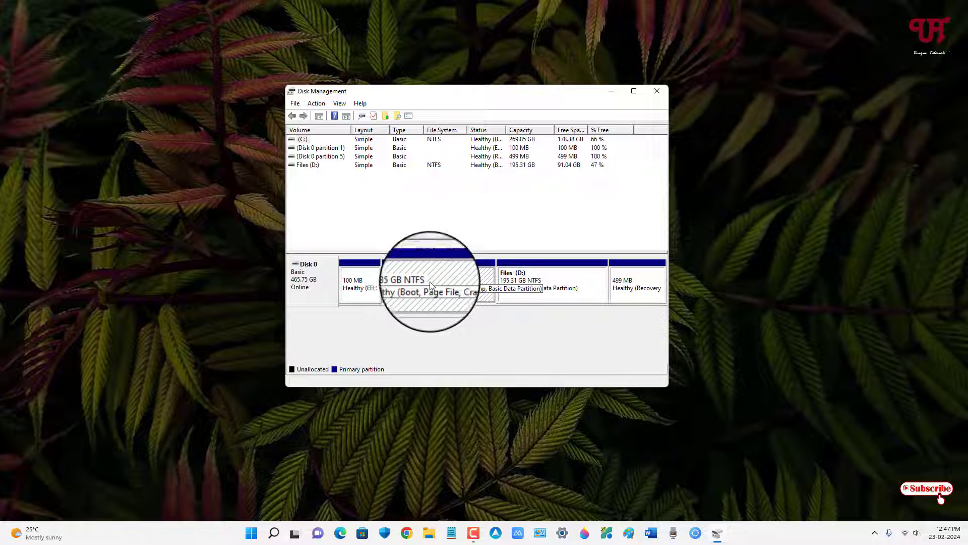
right_click(430, 284)
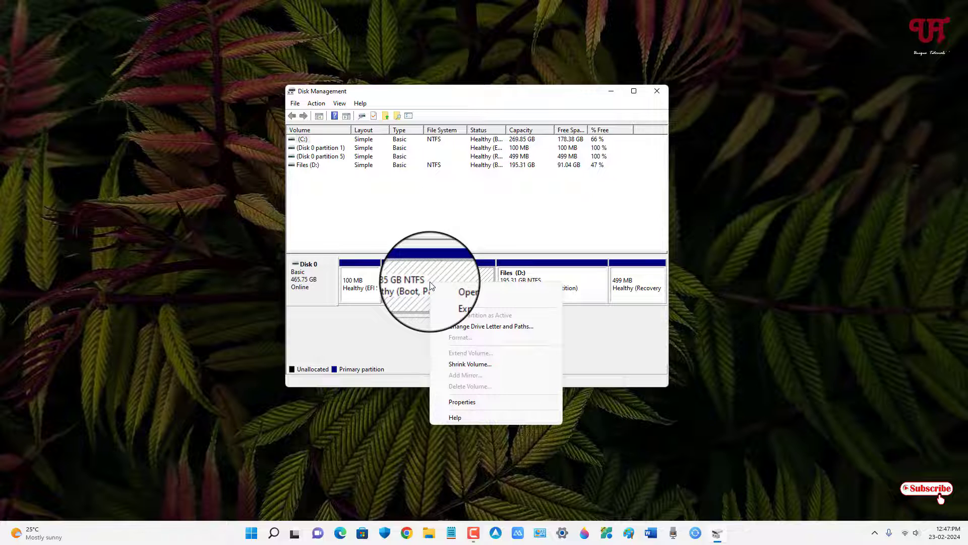
click(459, 401)
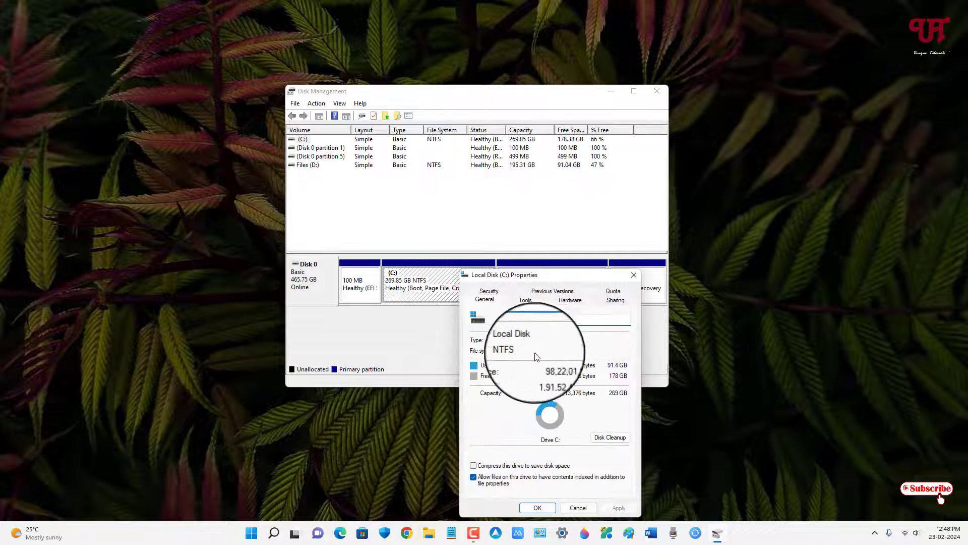
Step: Populate the volume information in the ST3500312CS drive's hardware properties to check its partition style, and close Disk Management
click(570, 300)
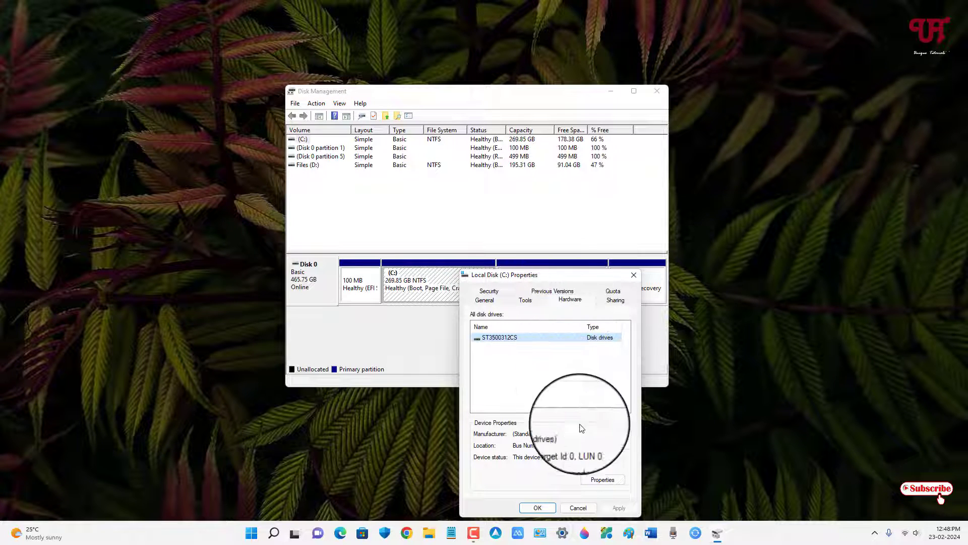
click(603, 480)
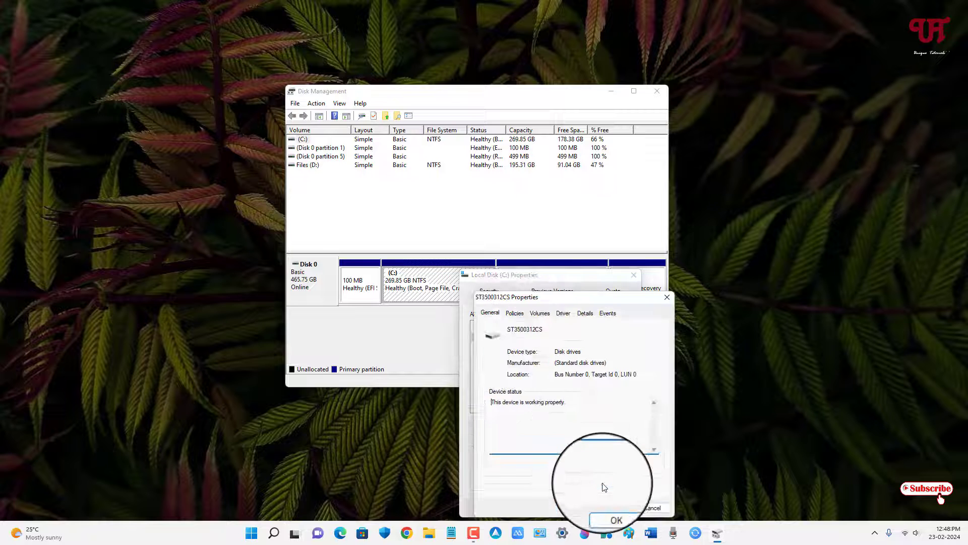
click(540, 313)
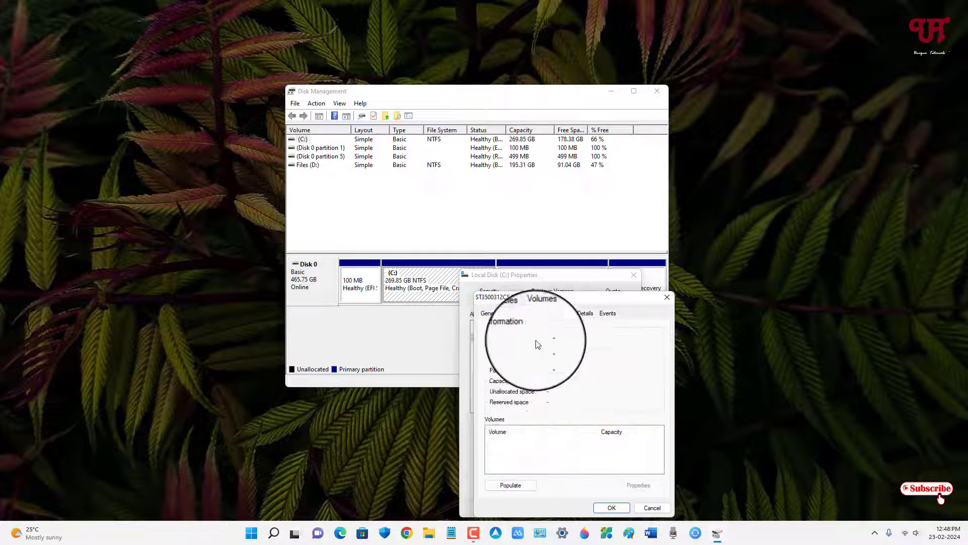
click(511, 486)
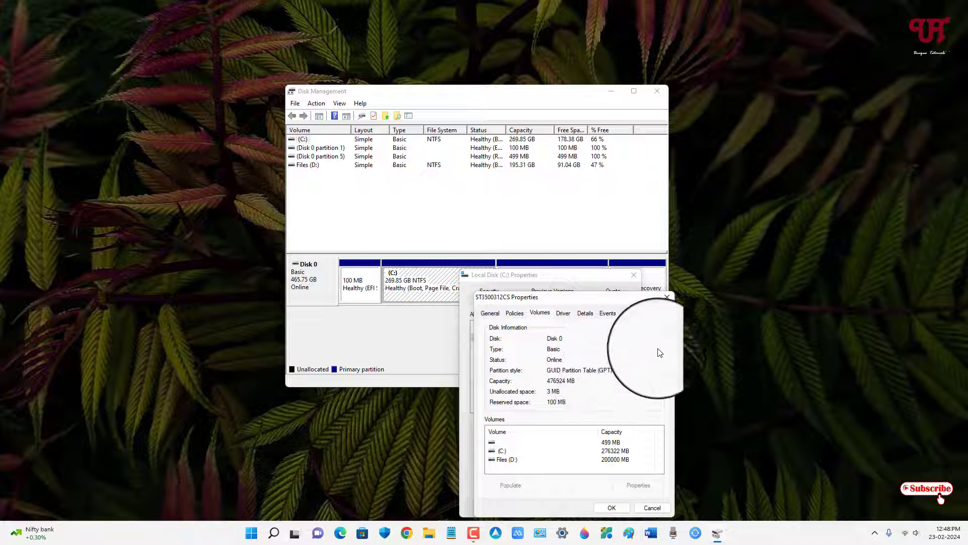
click(666, 297)
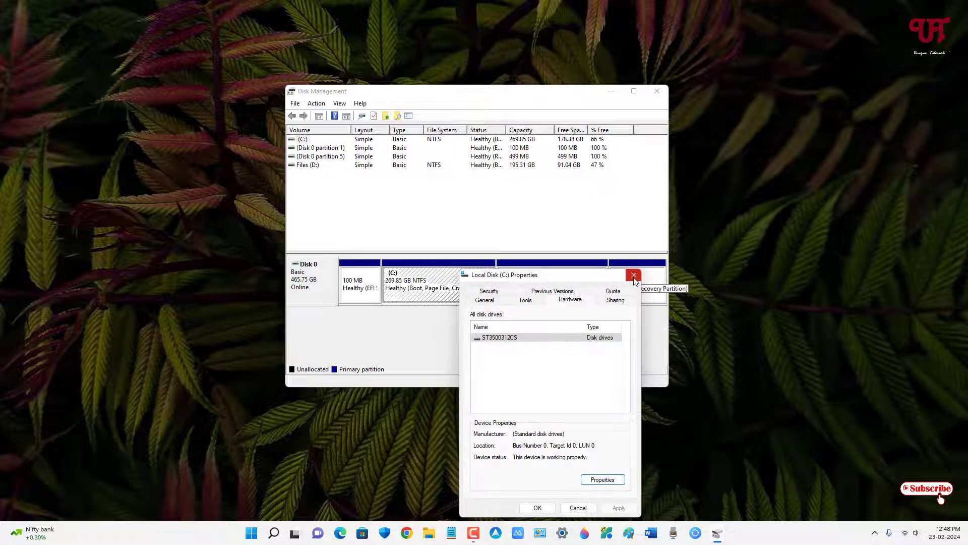
click(634, 275)
click(657, 91)
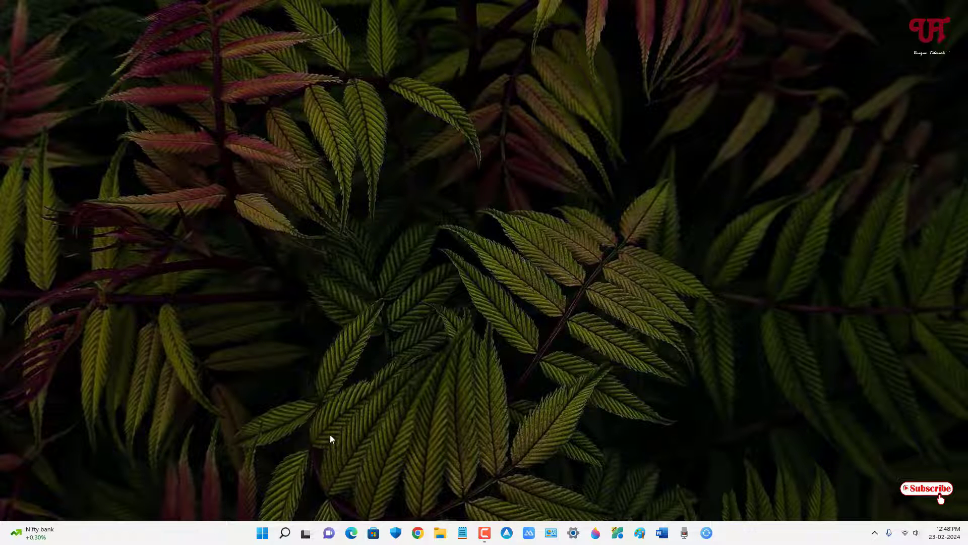
Step: Start diskpart in an administrator Command Prompt and run list disk to check the Gpt column, closing the window when finished
click(285, 532)
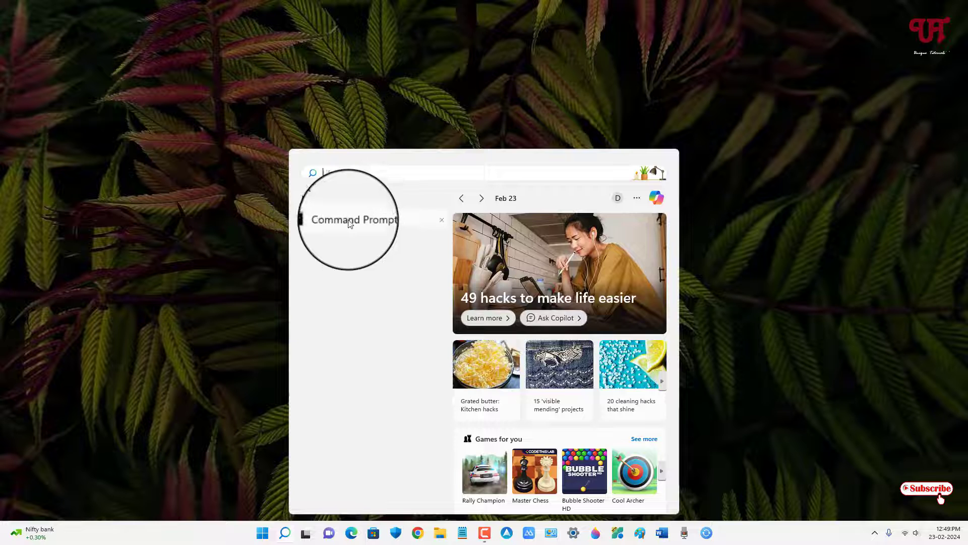
right_click(350, 224)
click(383, 231)
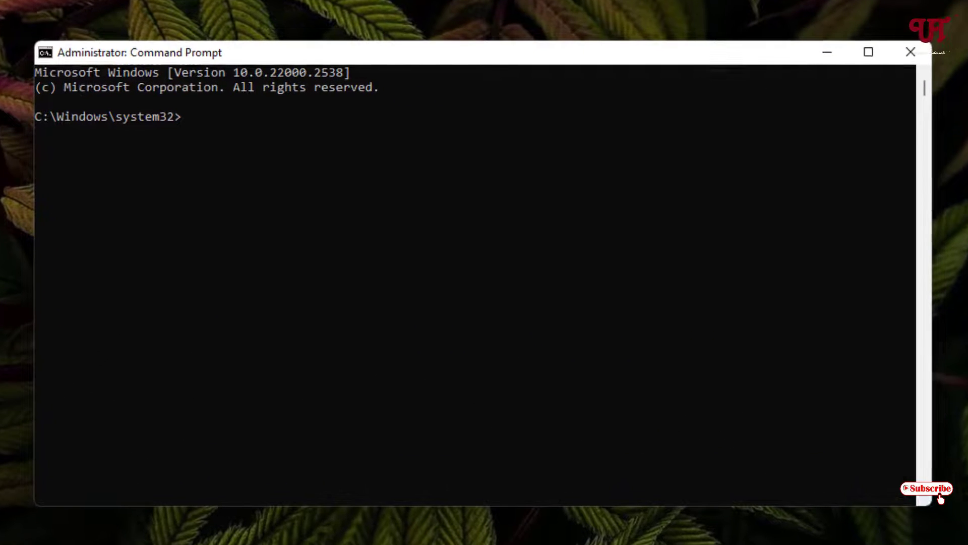
text(diskpart)
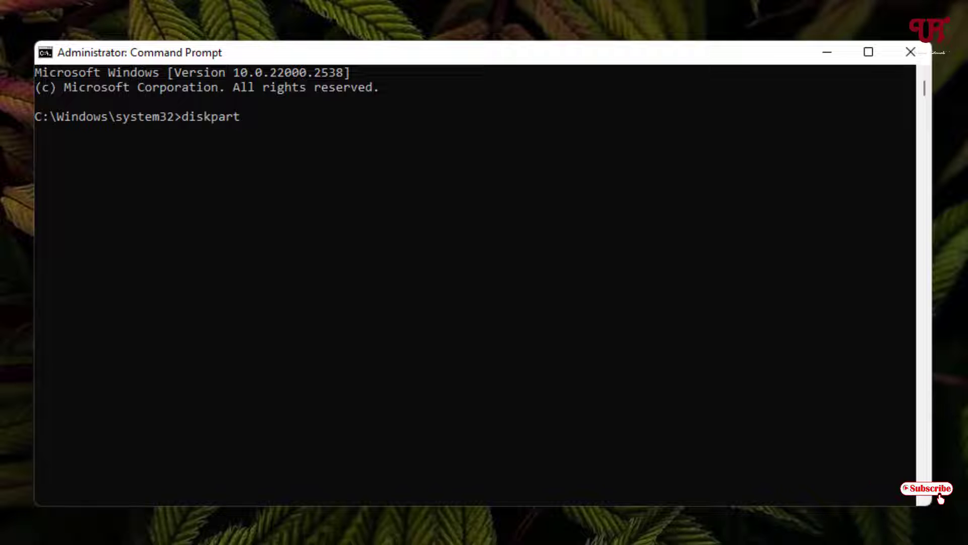
key(Return)
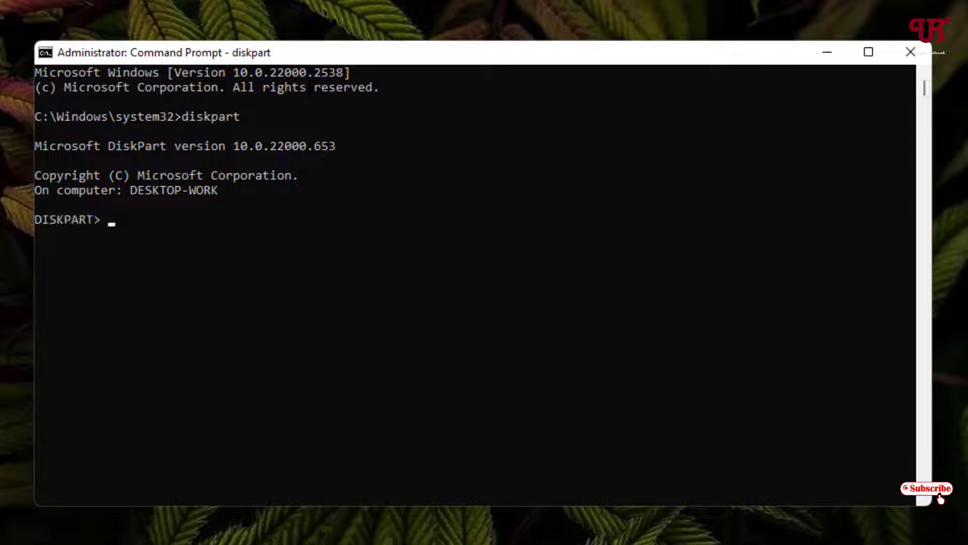
text(list disk)
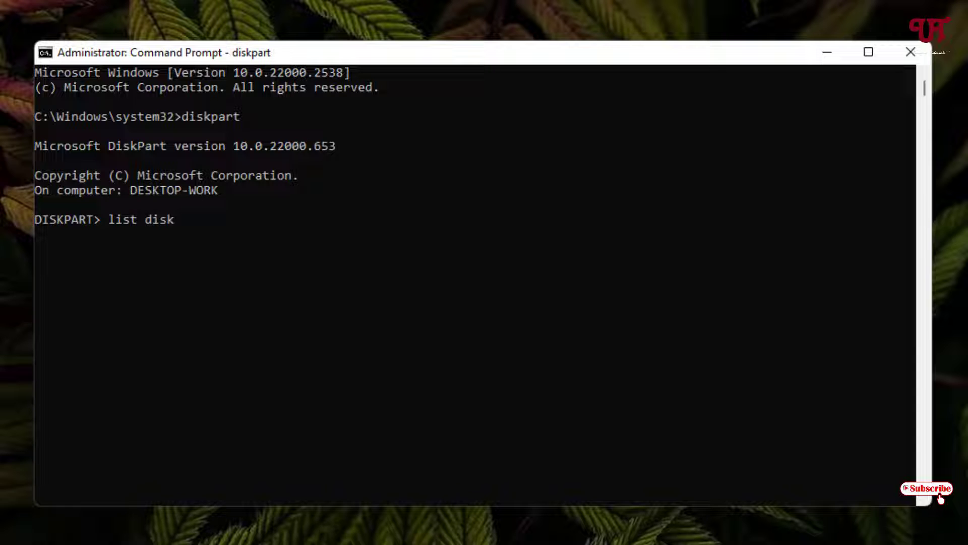
key(Return)
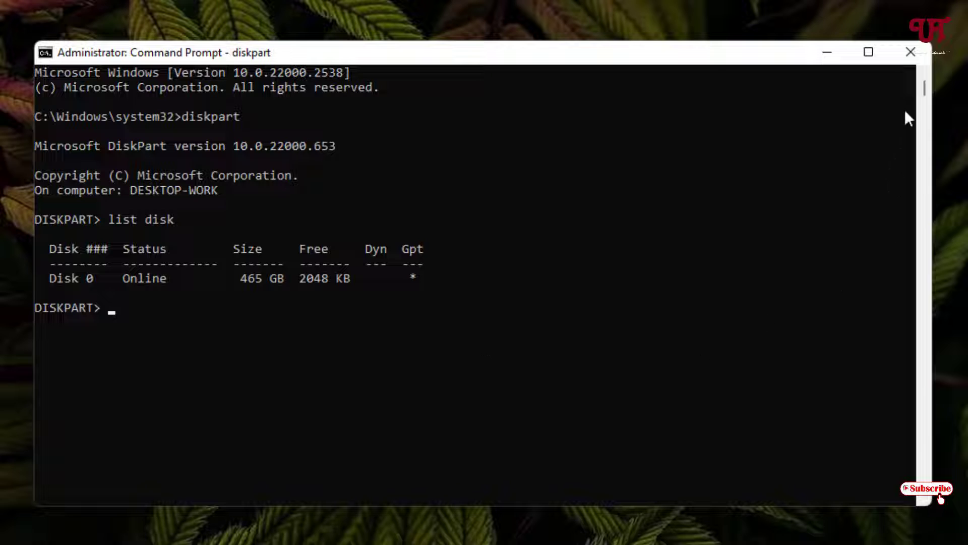
click(910, 52)
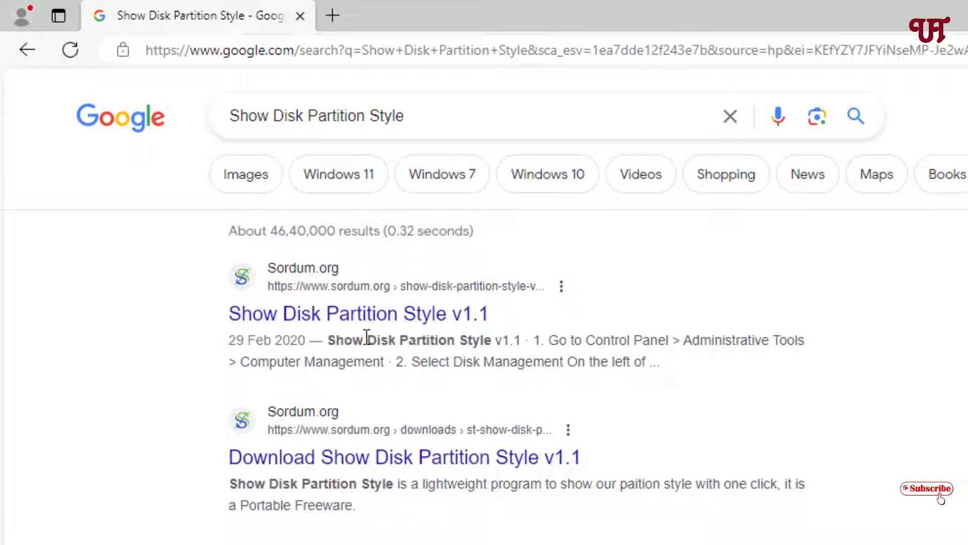
Step: Download Show Disk Partition Style v1.1 from its Sordum.org page and open the folder containing DPStyle.zip
click(357, 318)
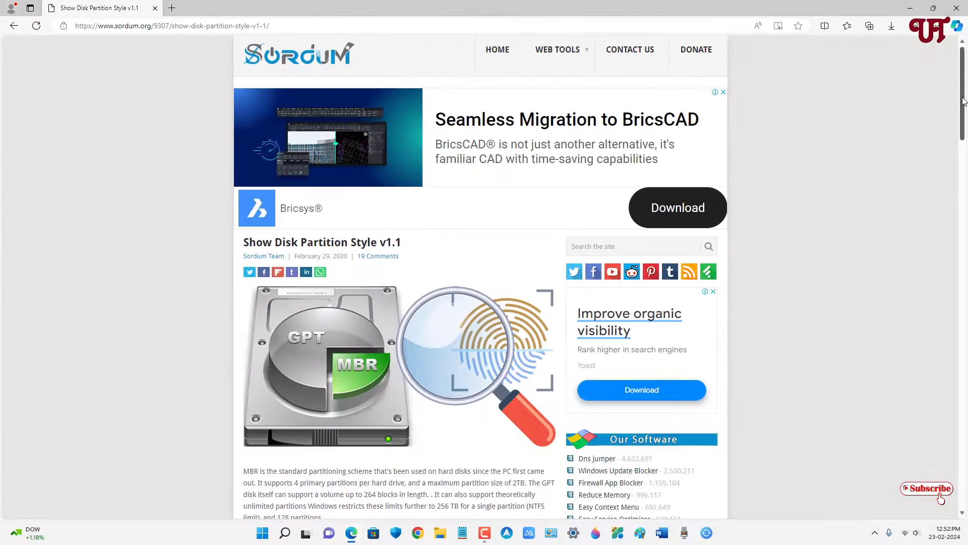
scroll(413, 402, down, 10)
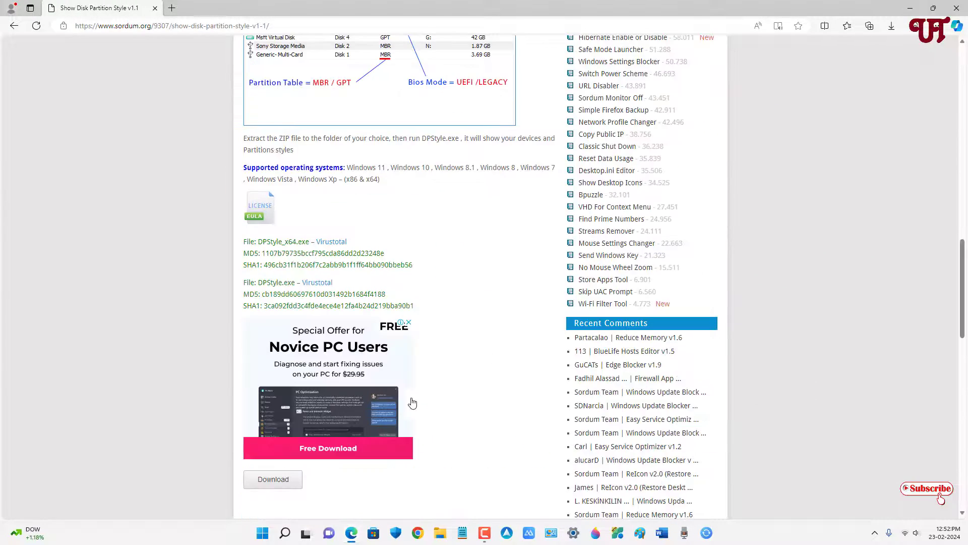
click(275, 479)
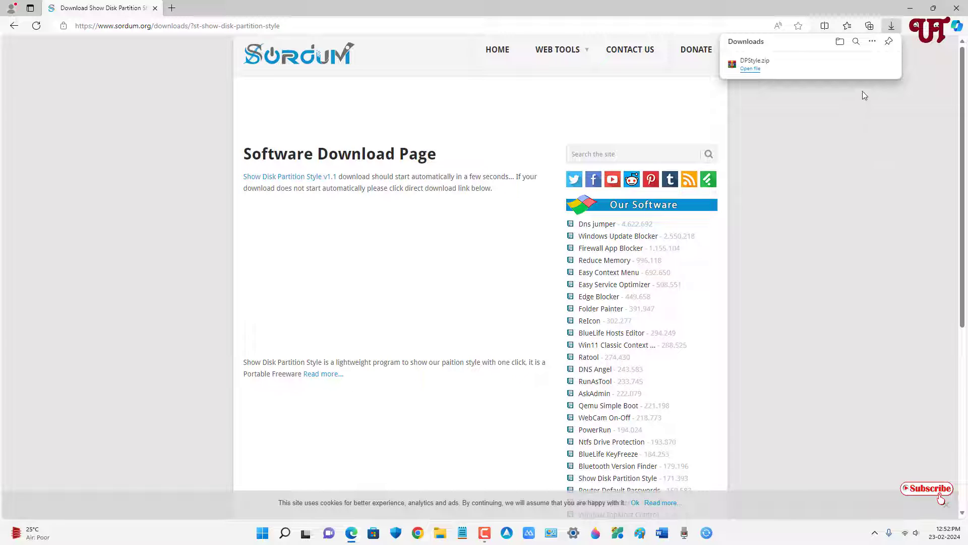
click(858, 64)
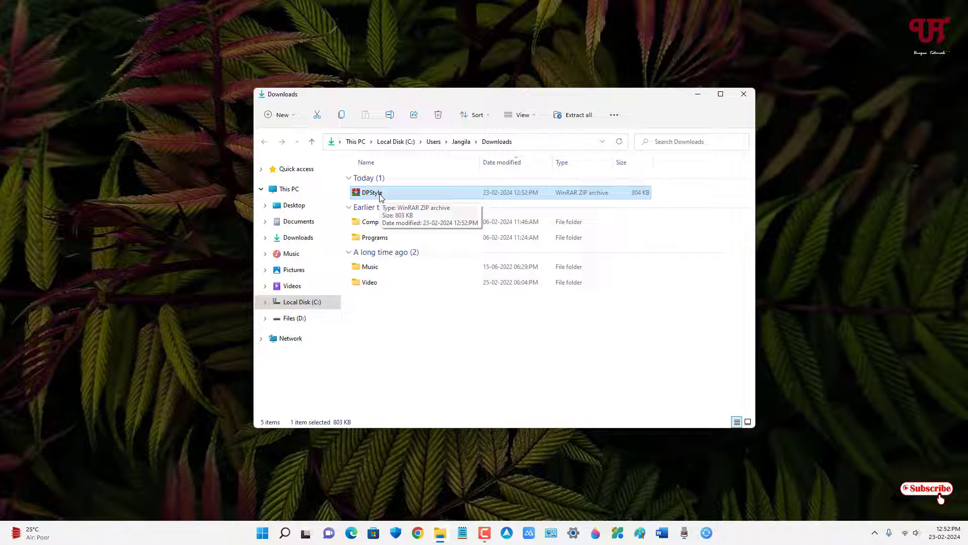
Step: Extract the DPStyle archive with WinRAR into the Downloads folder and close the archive window
double_click(380, 197)
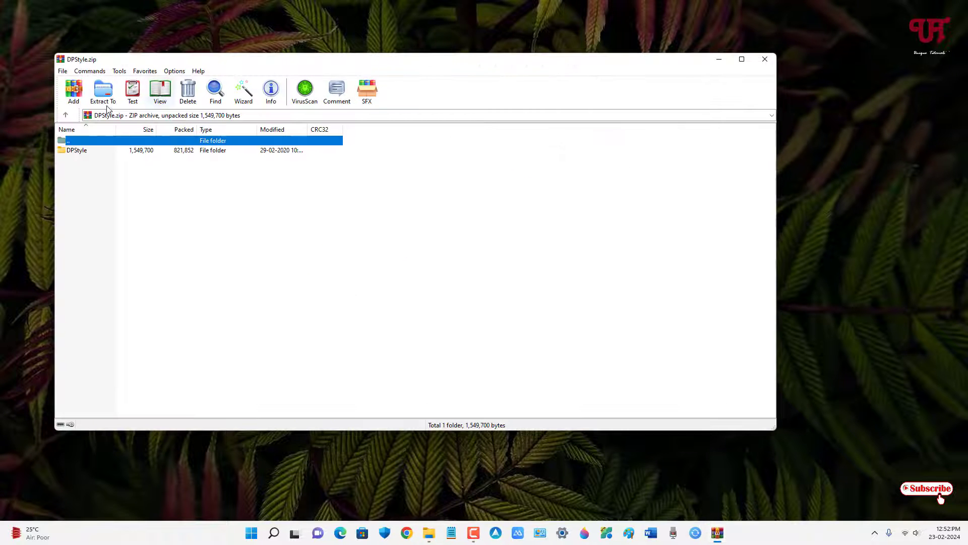
click(107, 99)
click(438, 353)
click(761, 66)
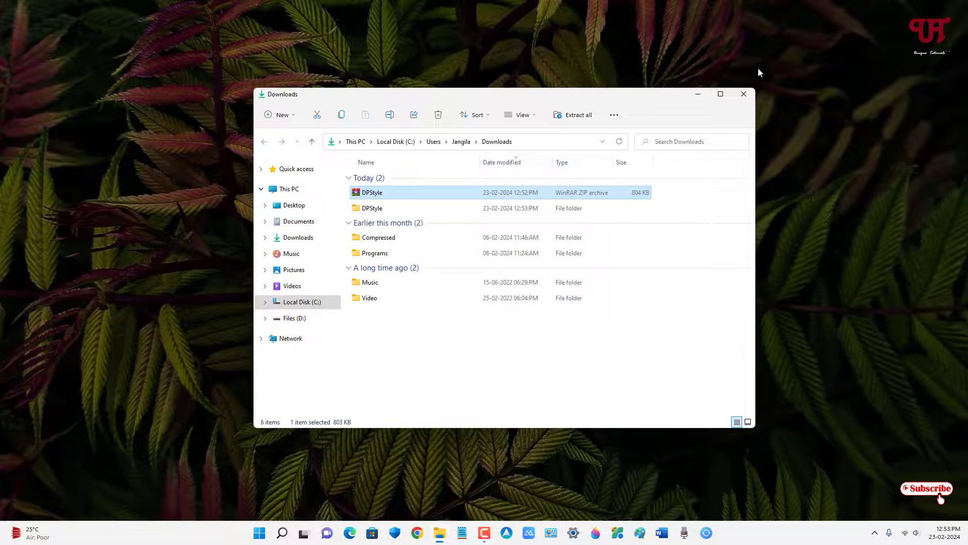
Step: Run DPStyle_x64 from the extracted DPStyle folder to check the disk's partition style, and close the program
double_click(380, 209)
double_click(372, 179)
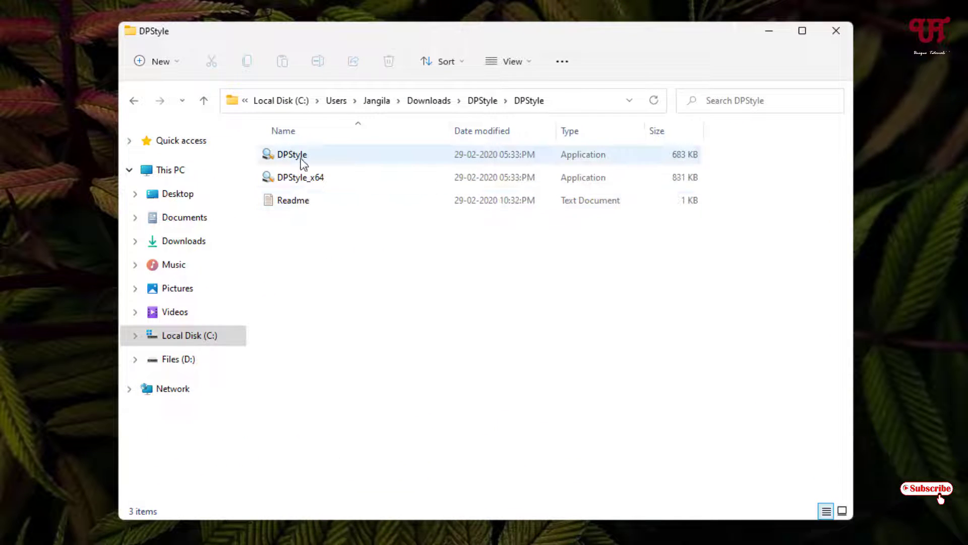
mouse_move(314, 184)
mouse_move(301, 163)
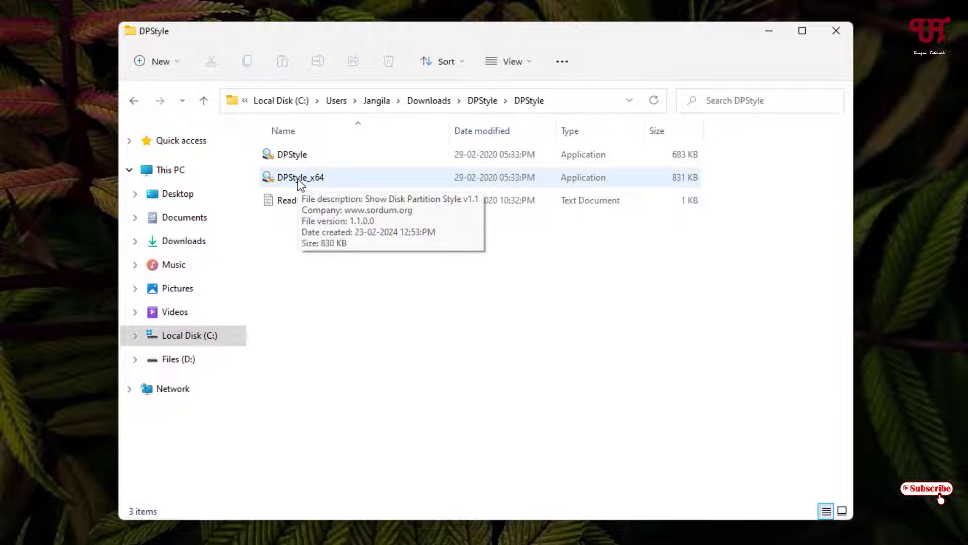
double_click(298, 178)
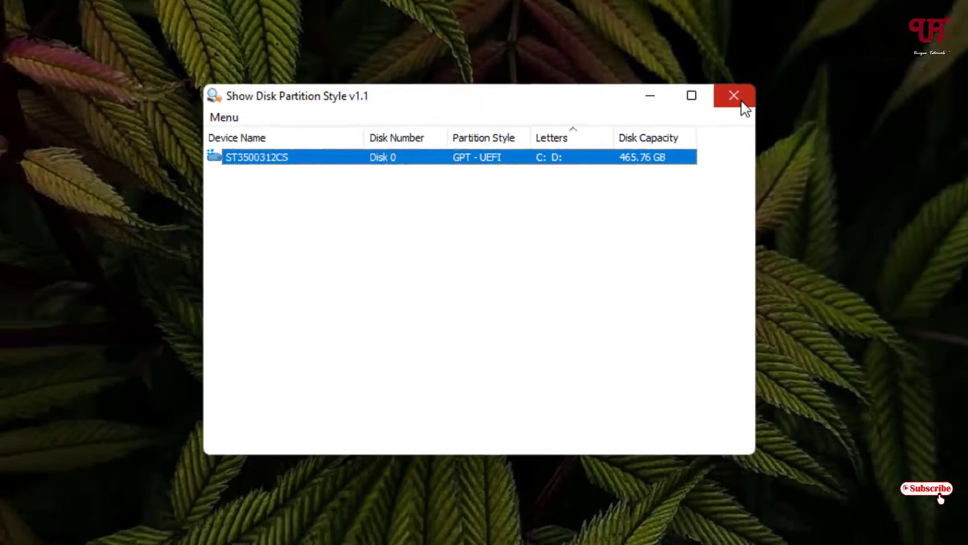
click(801, 53)
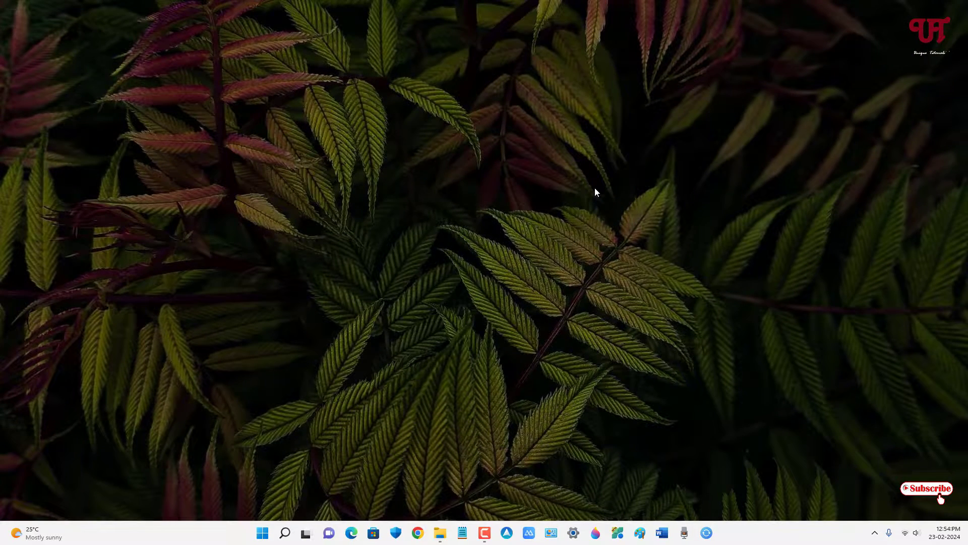